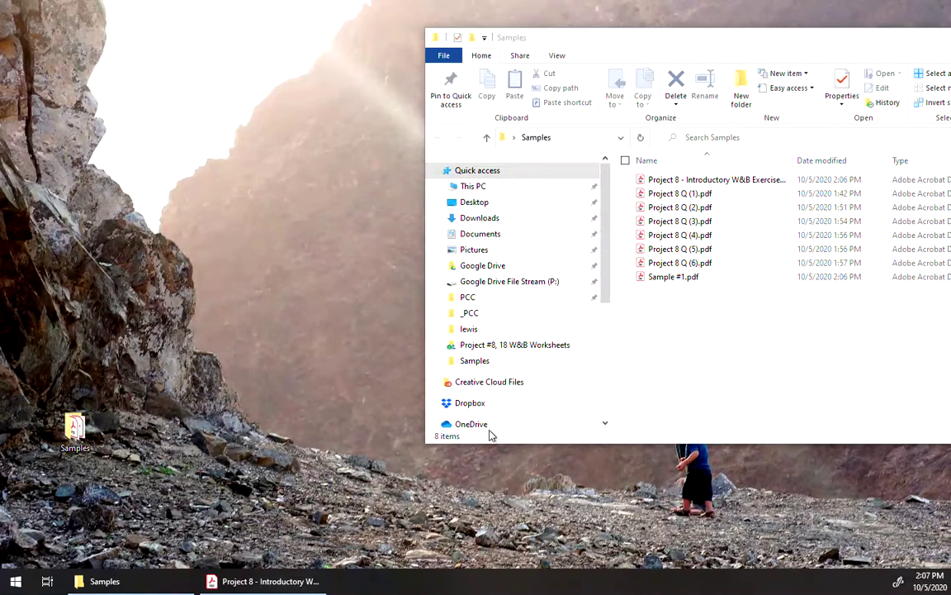
Step: Open PDF reDirect v2 and move its window so it overlaps the Samples folder window less
left_click(15, 582)
left_click(73, 192)
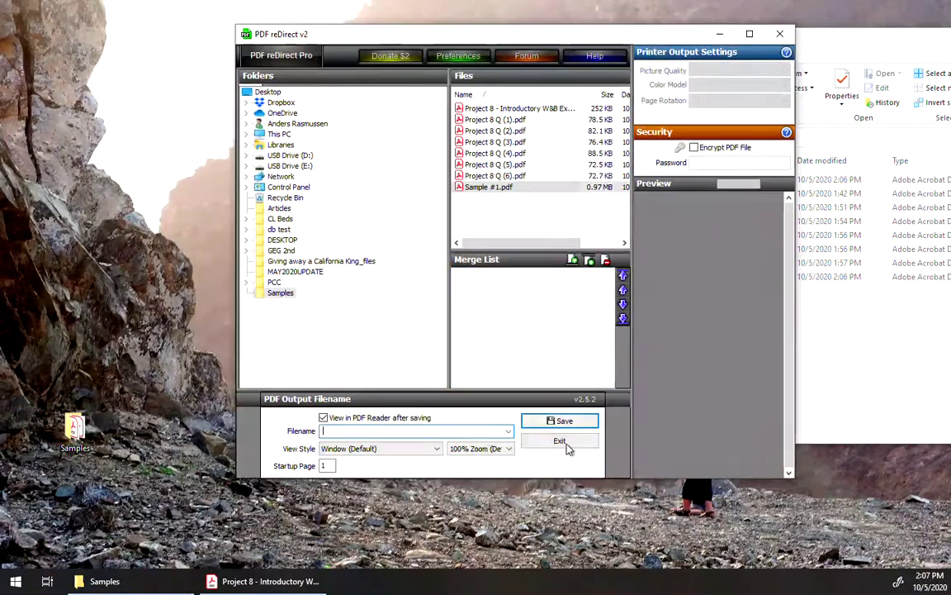
left_click_drag(528, 36, 426, 40)
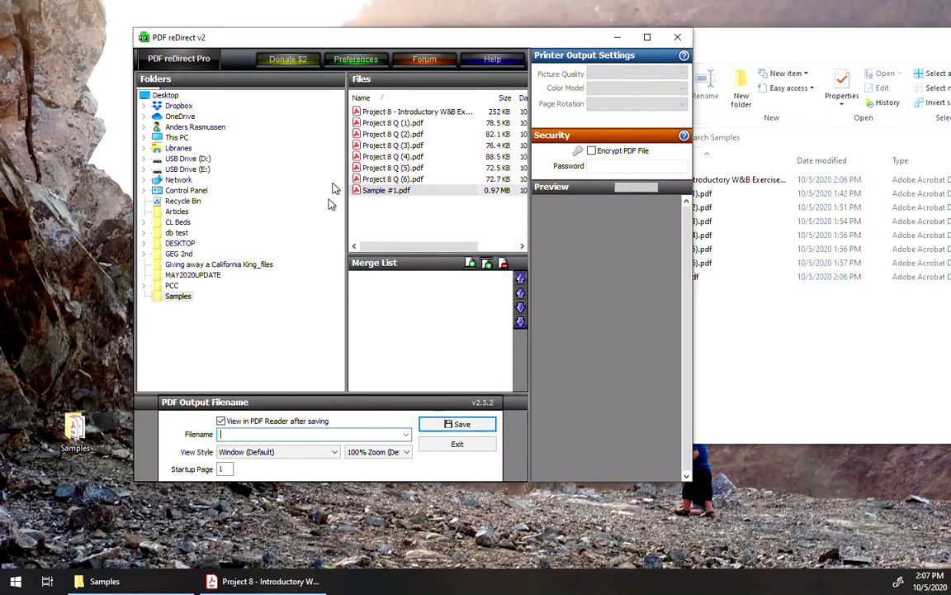
Step: Add the Project 8 Introductory W&B Exercises PDF and Project 8 Q (1) through Q (6) from the Samples folder to the merge list
left_click(734, 44)
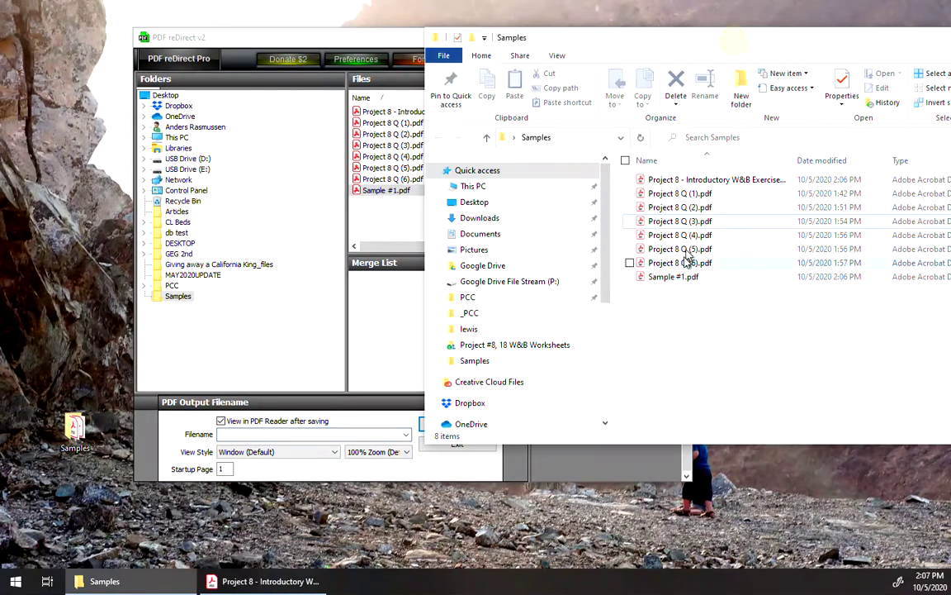
left_click(688, 180)
left_click(696, 278, "shift")
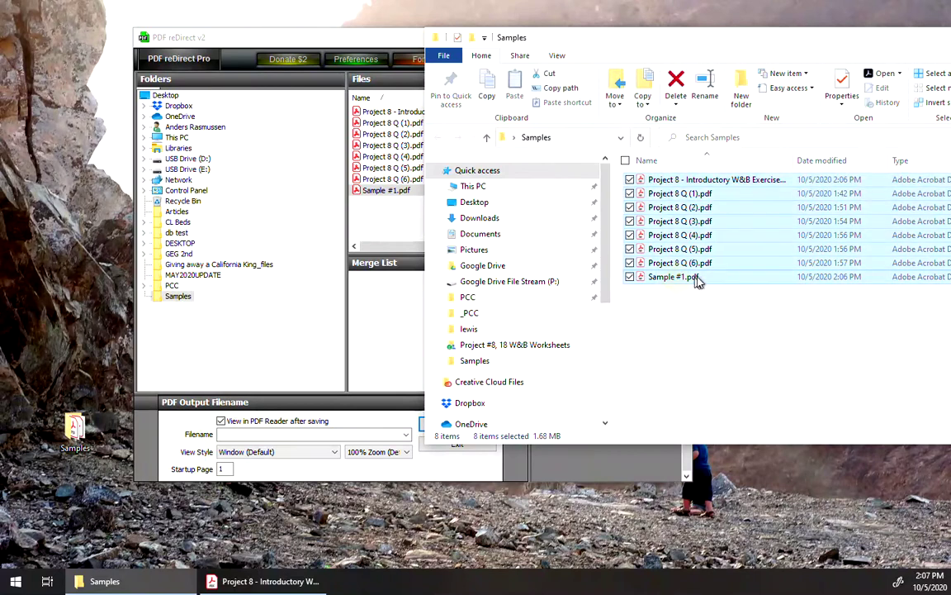
left_click(696, 278, "ctrl")
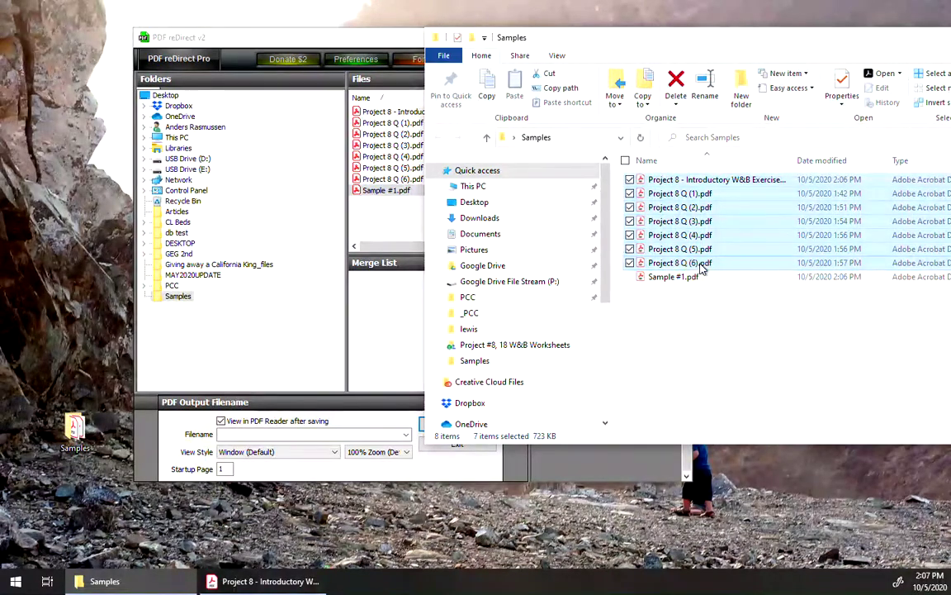
left_click_drag(632, 242, 393, 319)
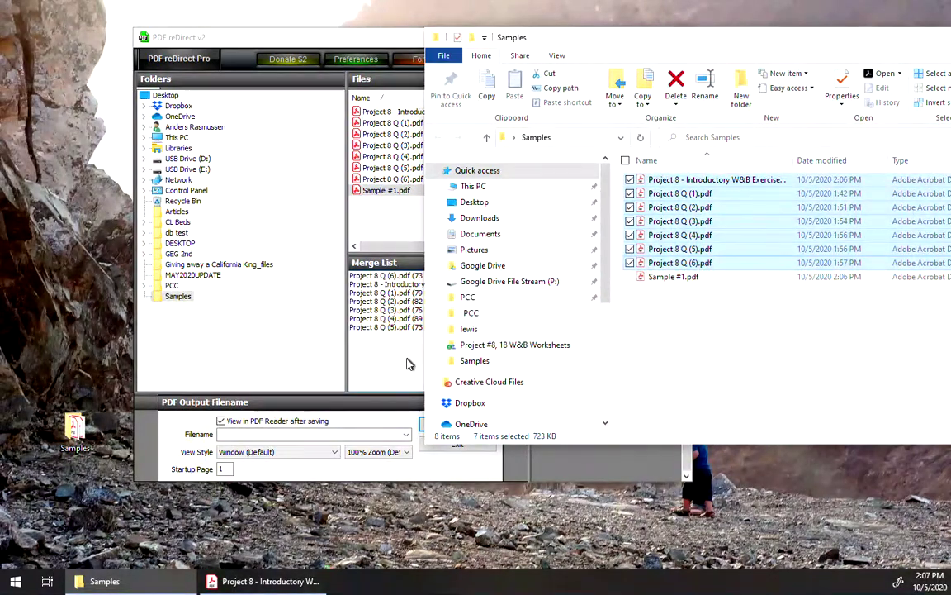
Step: Move Project 8 Q (6).pdf to the end of the merge list in PDF reDirect
left_click(407, 364)
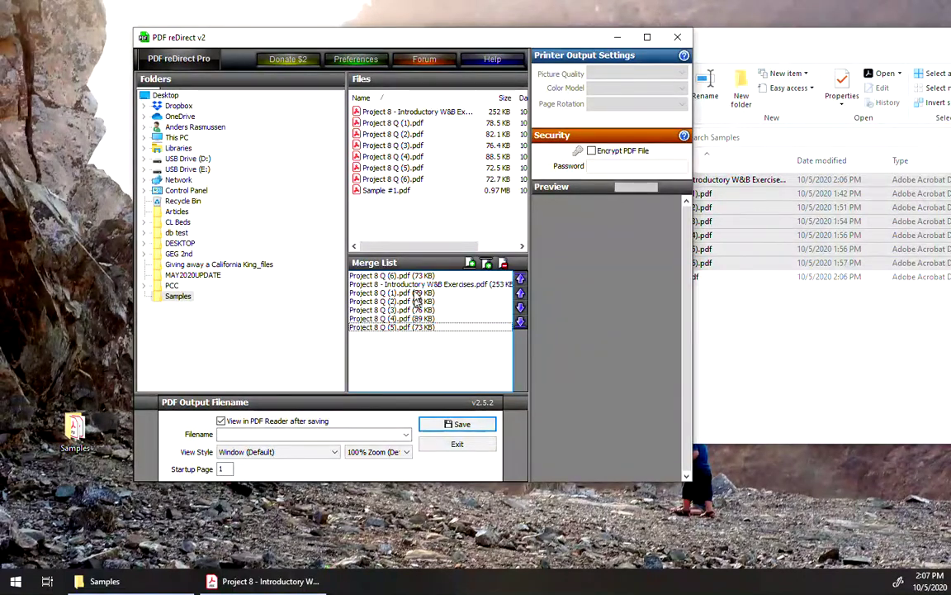
key("Home")
left_click(520, 323)
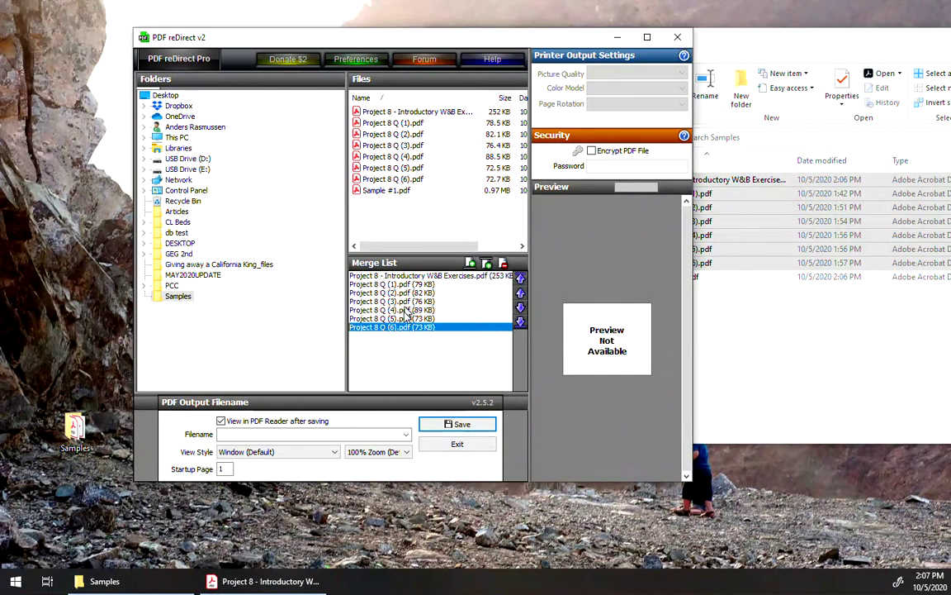
Step: Save the merged PDF with the output filename Sample #1
left_click(264, 434)
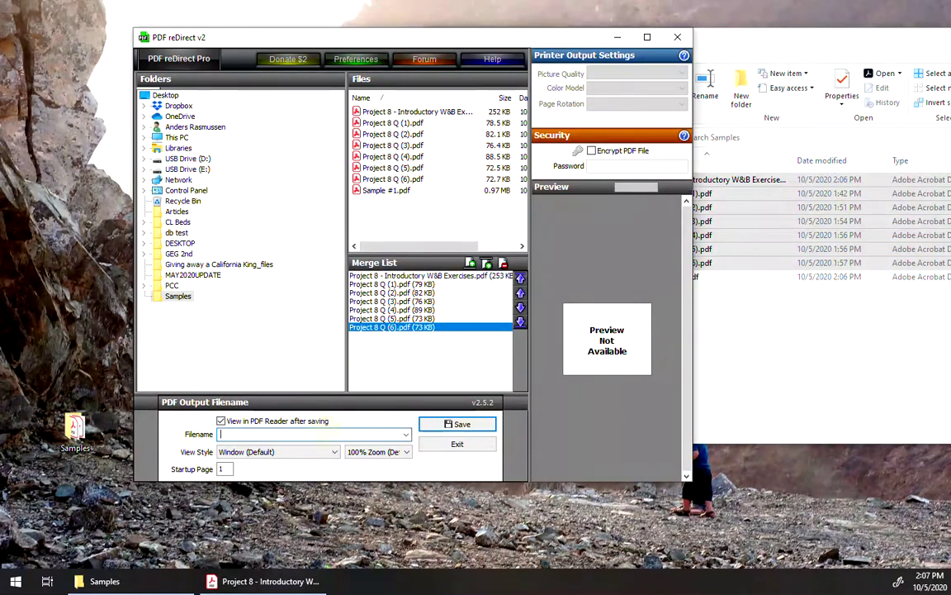
type("Sample #1")
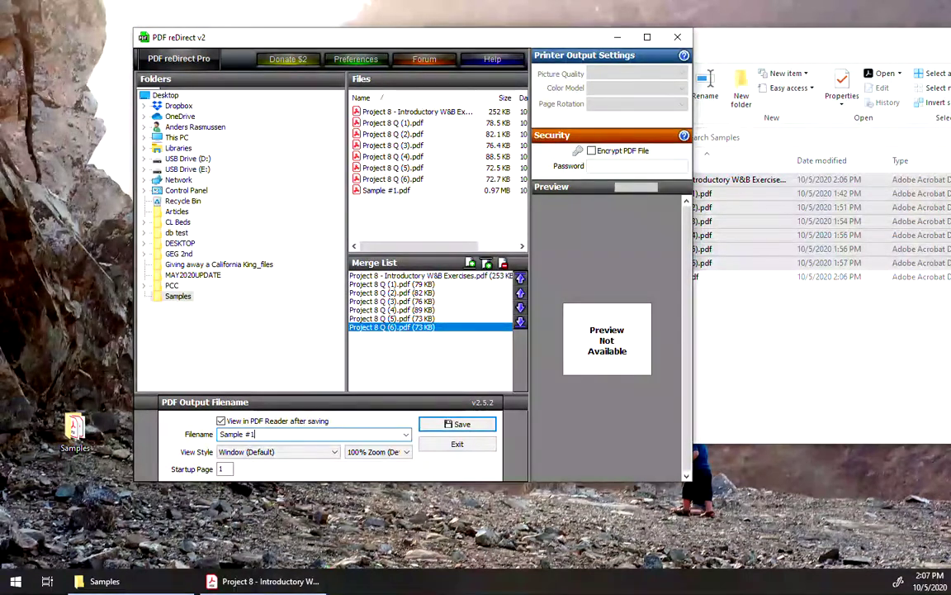
left_click(454, 424)
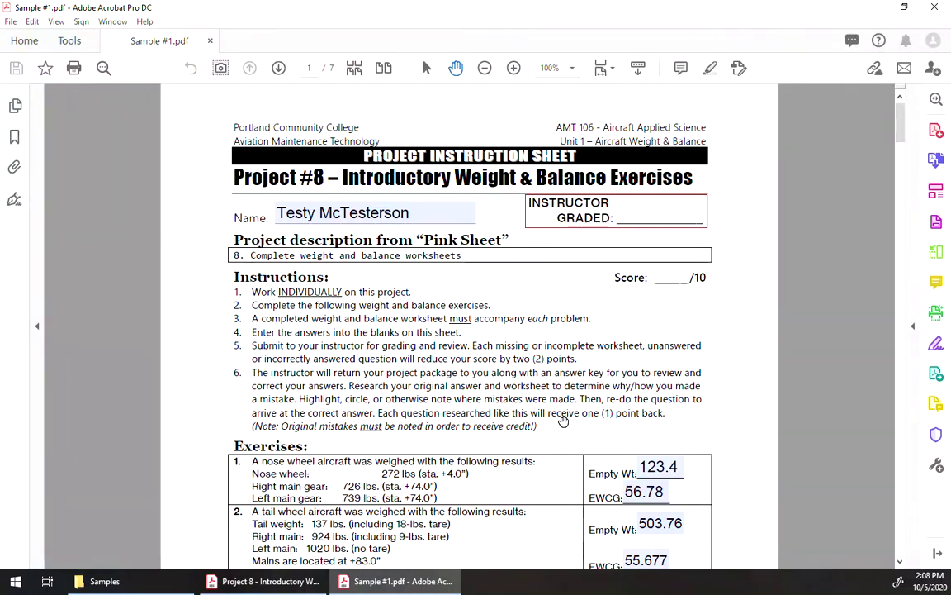
Step: Examine the merged Sample #1.pdf from the instruction sheet to the last worksheet page, and close it
scroll(562, 422, "down", 3)
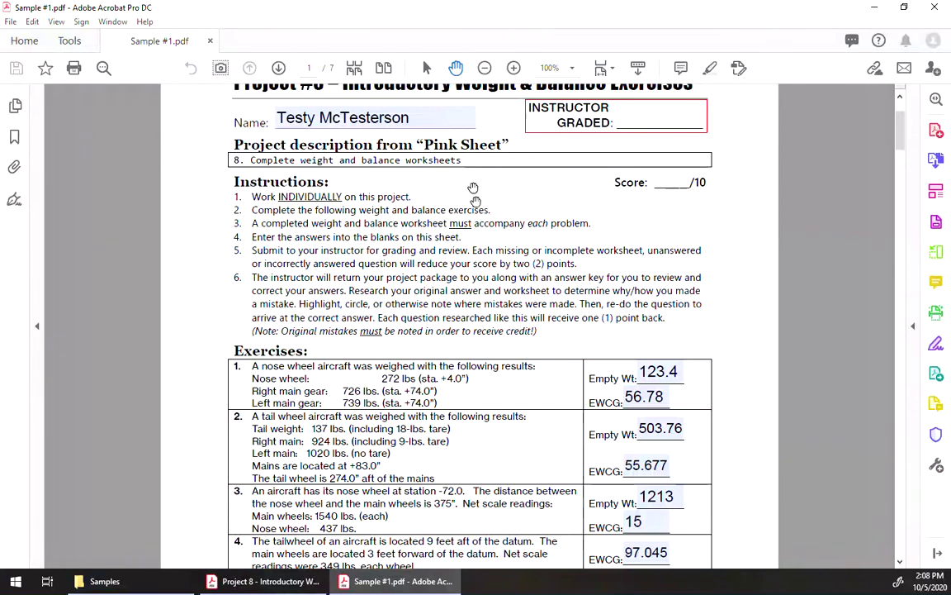
scroll(505, 256, "up", 3)
scroll(505, 256, "down", 1)
scroll(505, 256, "down", 8)
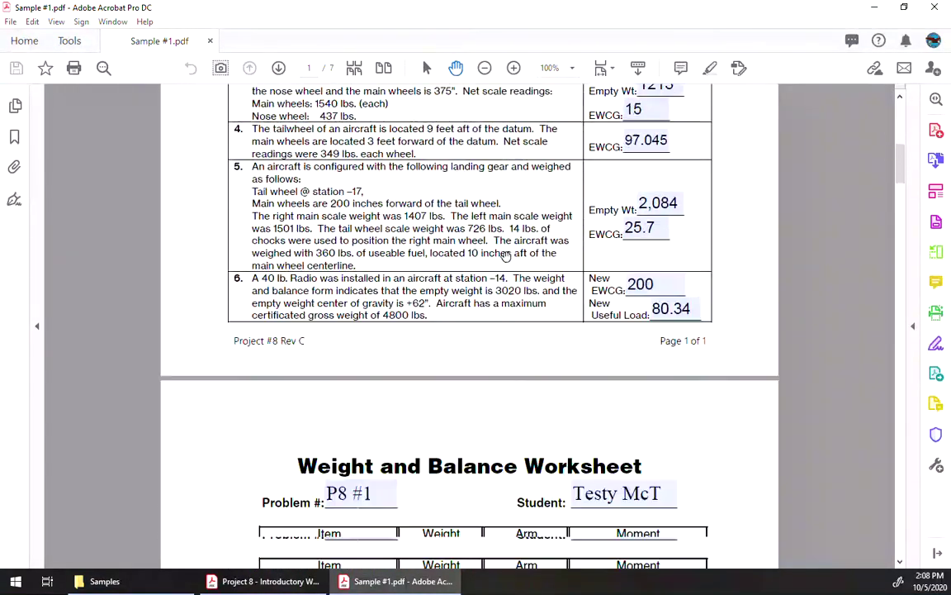
scroll(505, 256, "down", 3)
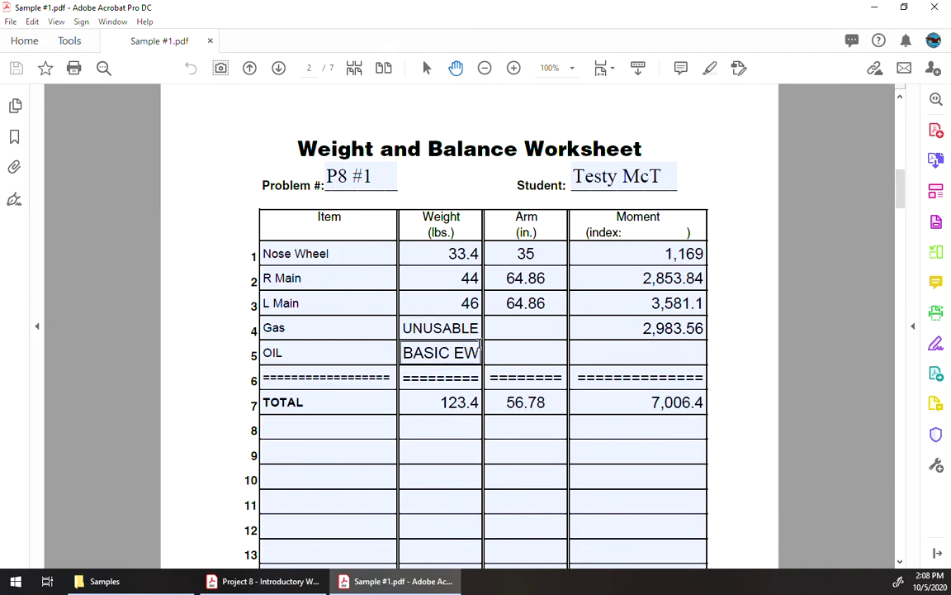
scroll(486, 380, "down", 4)
scroll(486, 380, "down", 6)
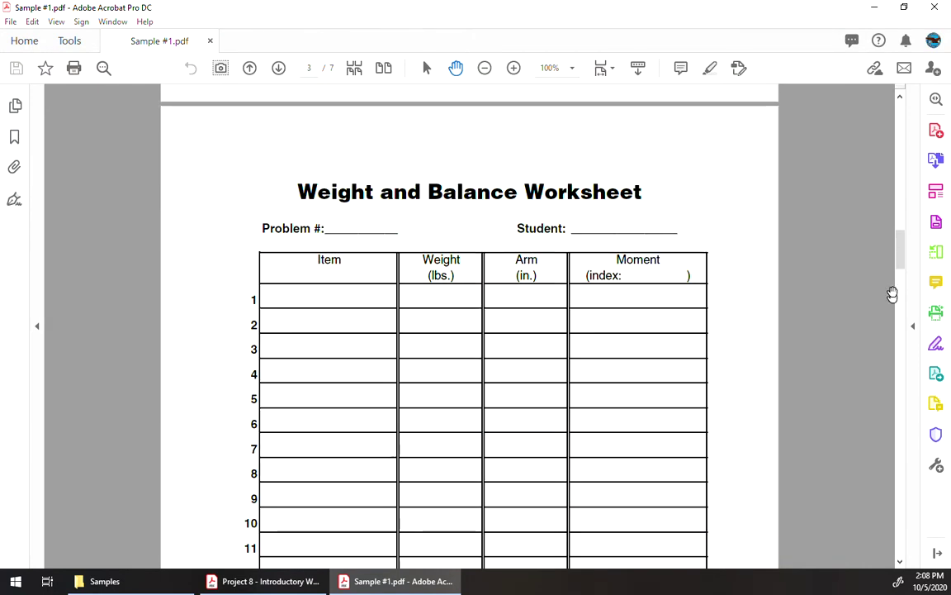
left_click_drag(899, 261, 901, 535)
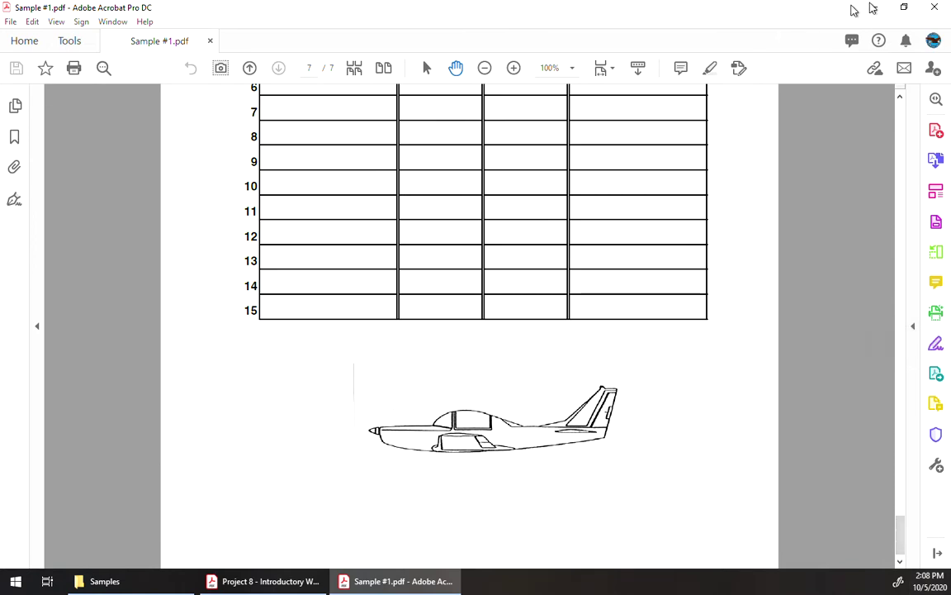
left_click(934, 6)
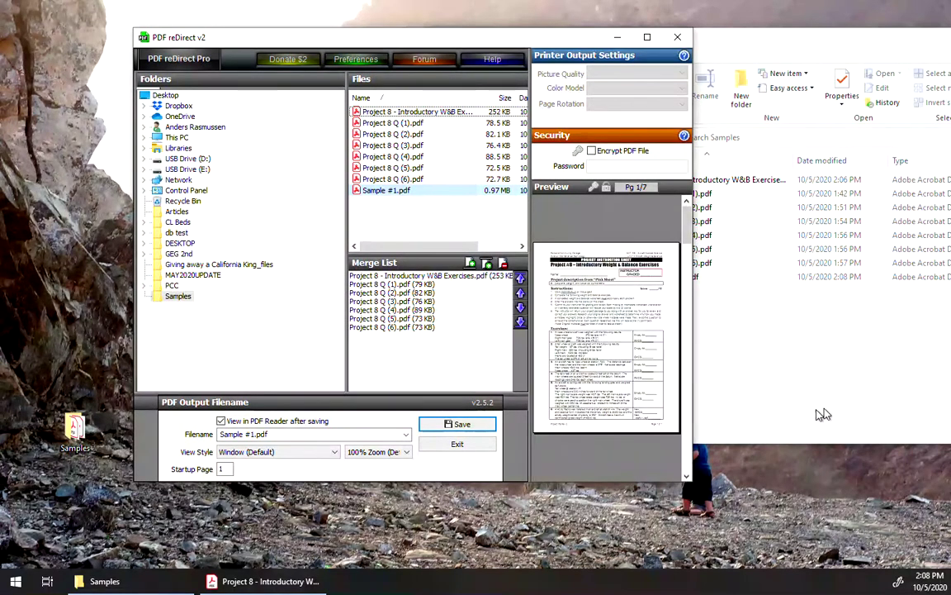
Step: Switch to Acrobat Reader and print the Project 8 Q (2) worksheet to the PDF reDirect v2 printer at actual size
left_click(266, 583)
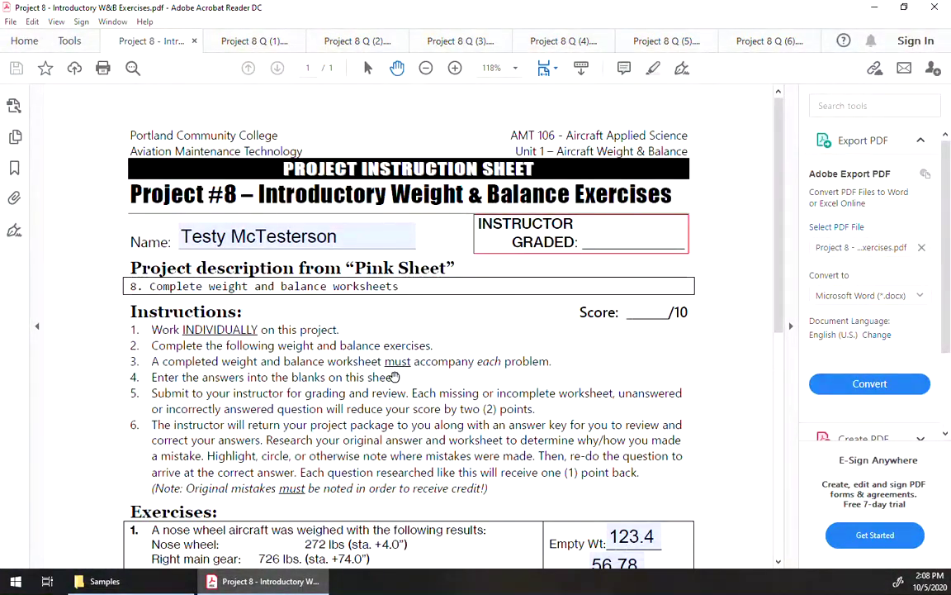
left_click(269, 47)
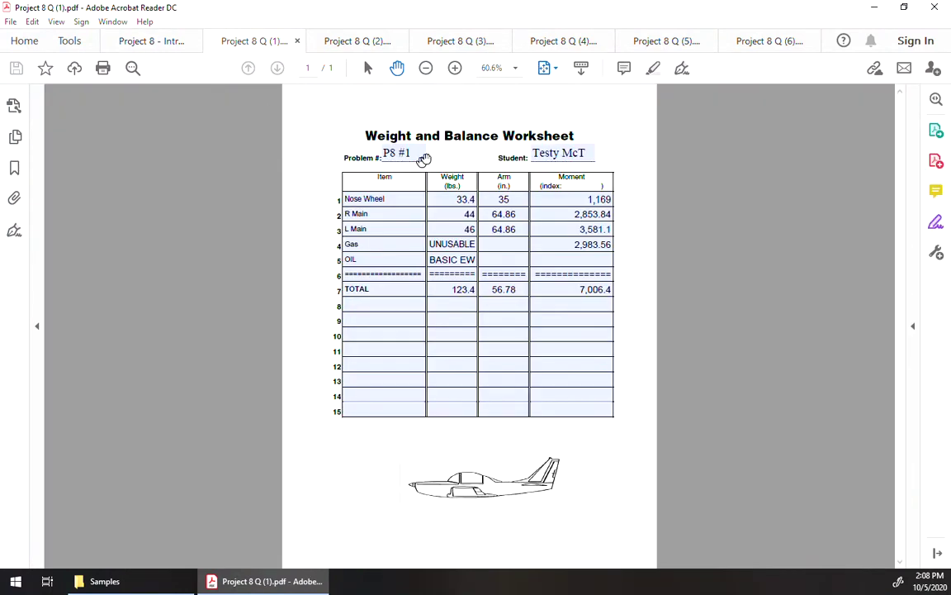
left_click(445, 320)
left_click(370, 41)
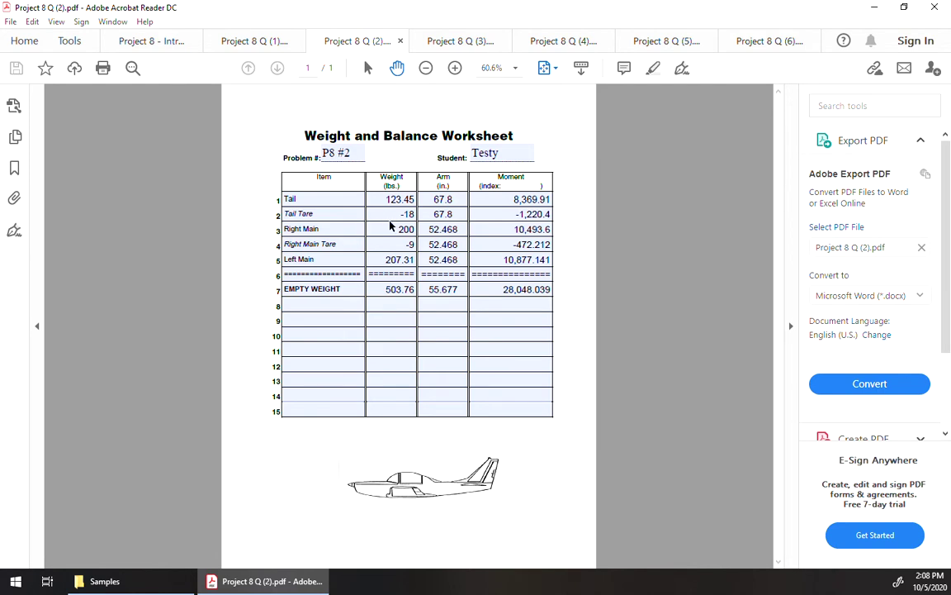
key("ctrl+p")
key("Escape")
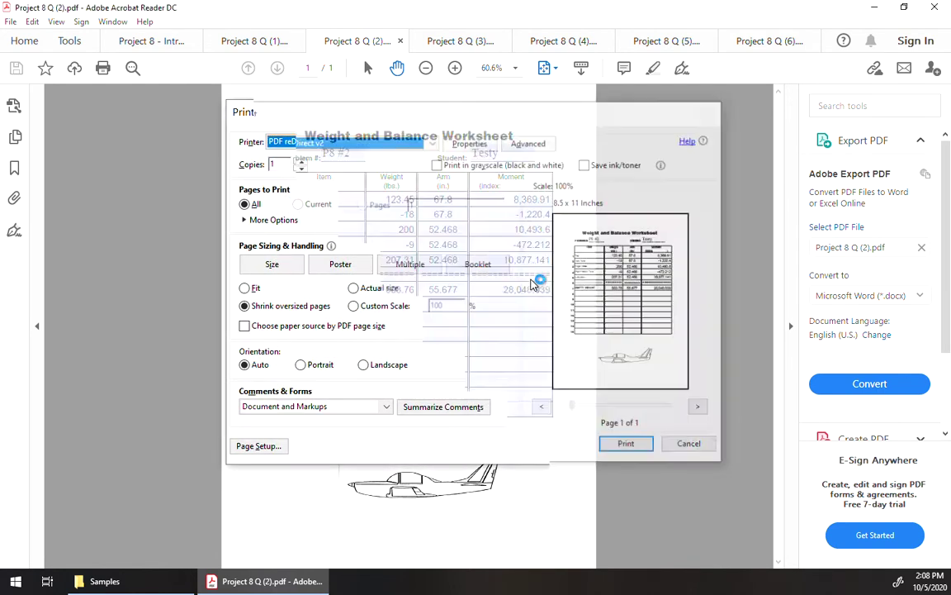
left_click(11, 22)
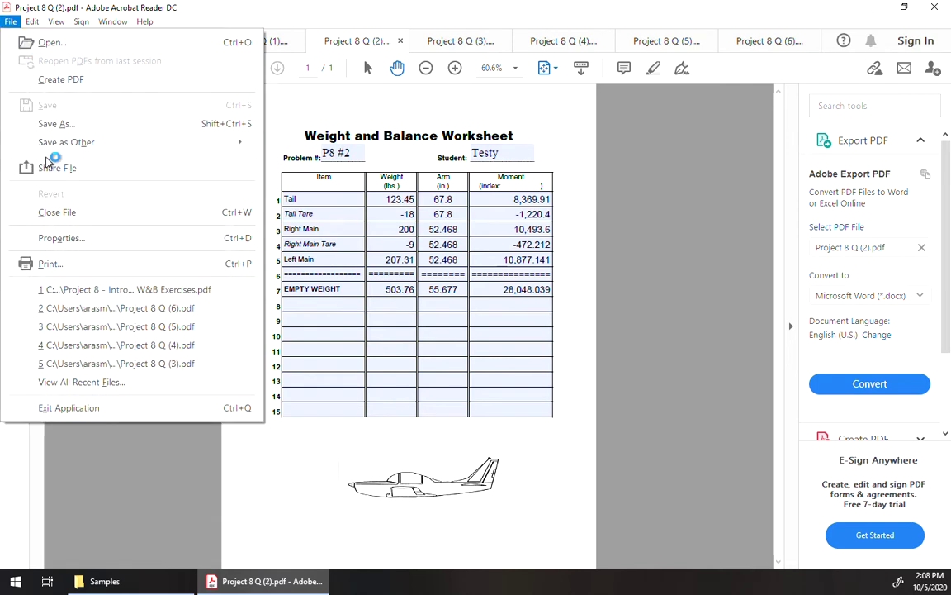
left_click(51, 263)
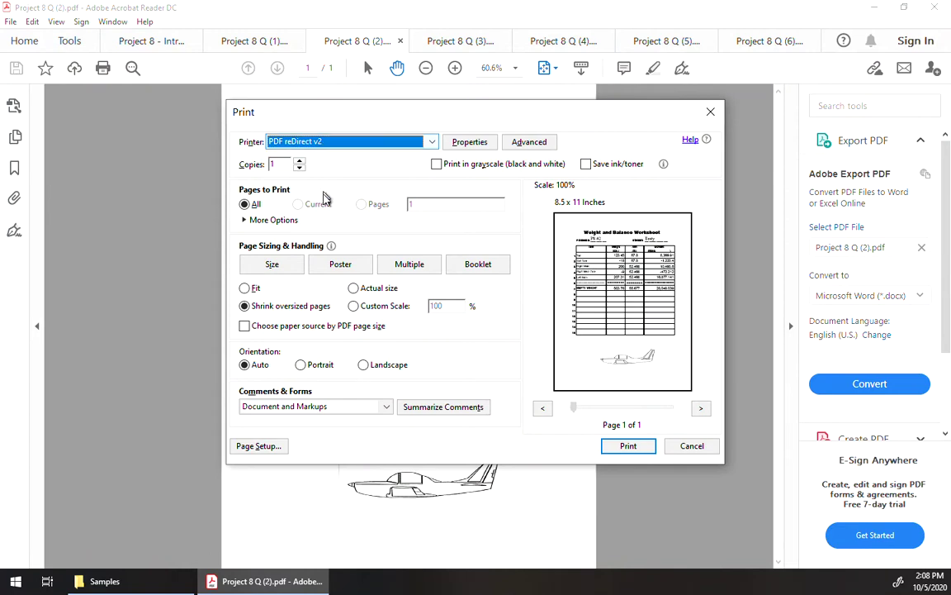
left_click(355, 288)
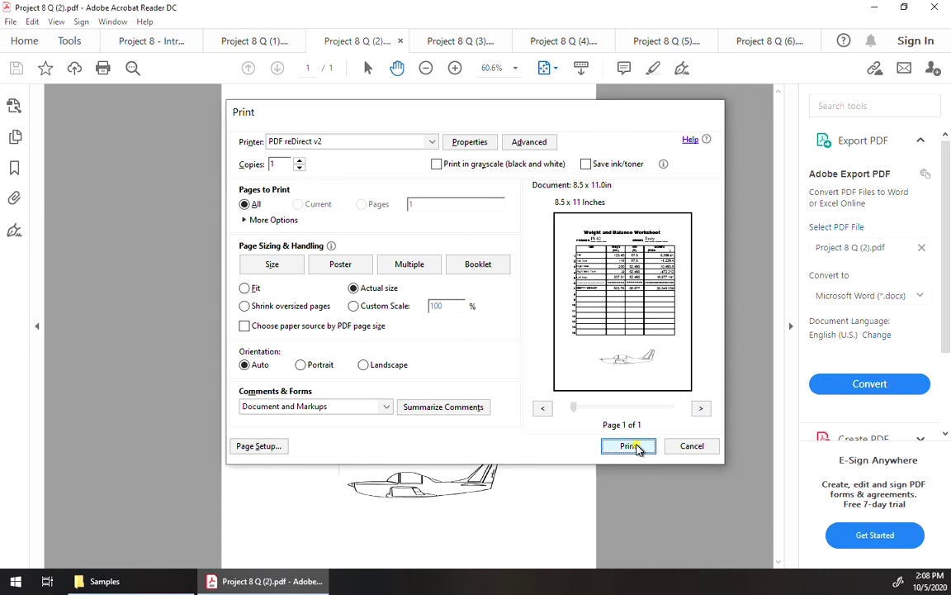
left_click(632, 446)
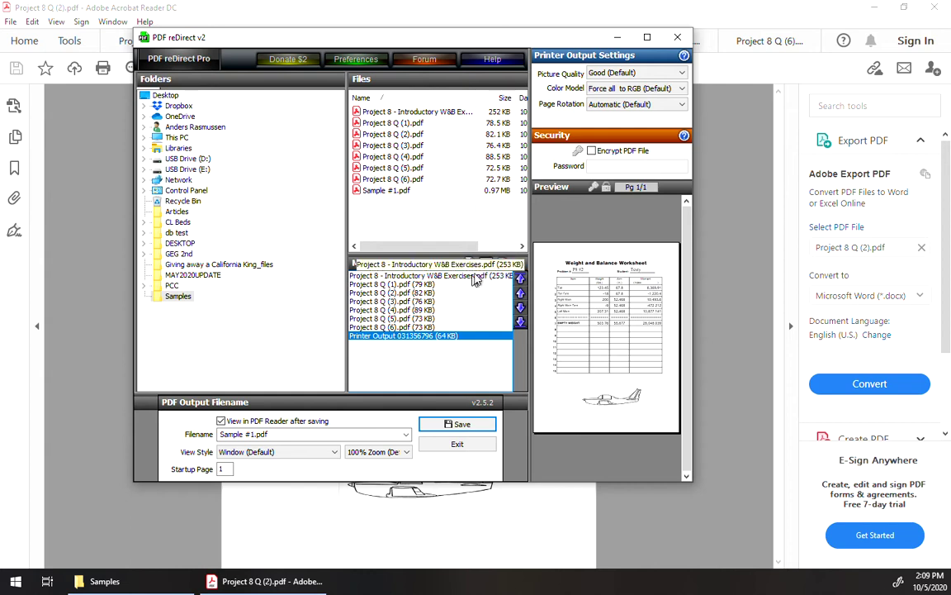
Step: Remove Project 8 Q (2).pdf through Q (6).pdf from the merge list and return to Acrobat Reader
left_click_drag(431, 328, 431, 296)
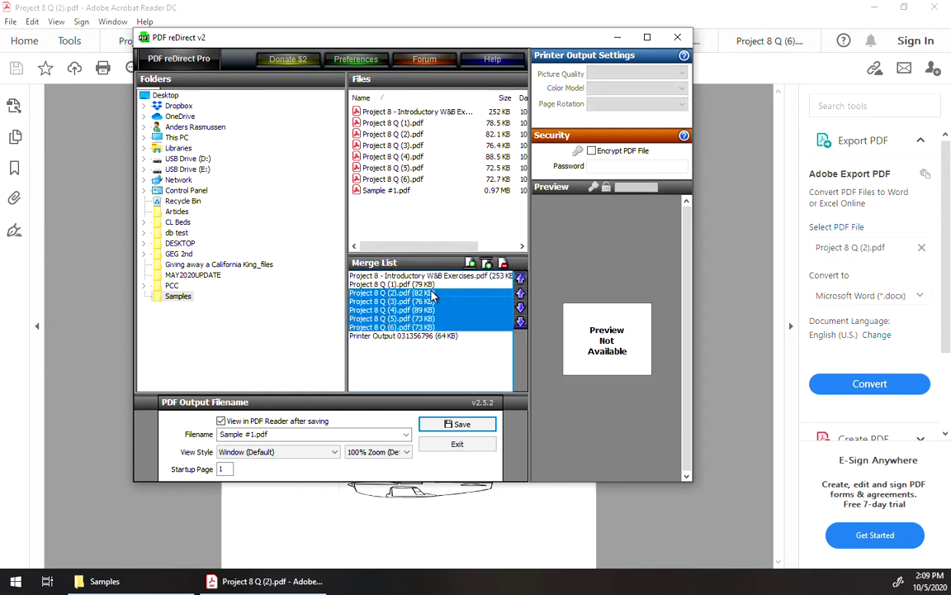
left_click(503, 264)
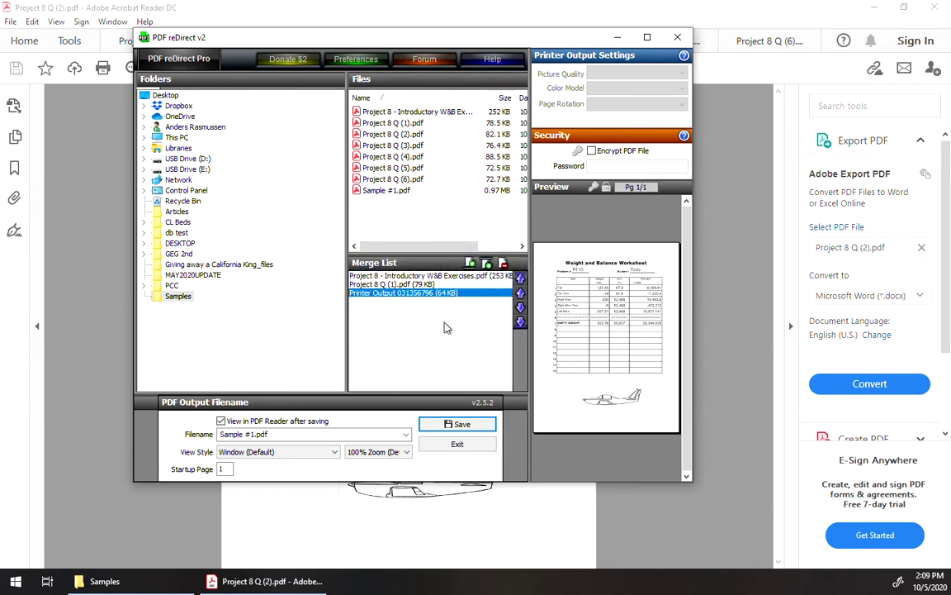
left_click(124, 305)
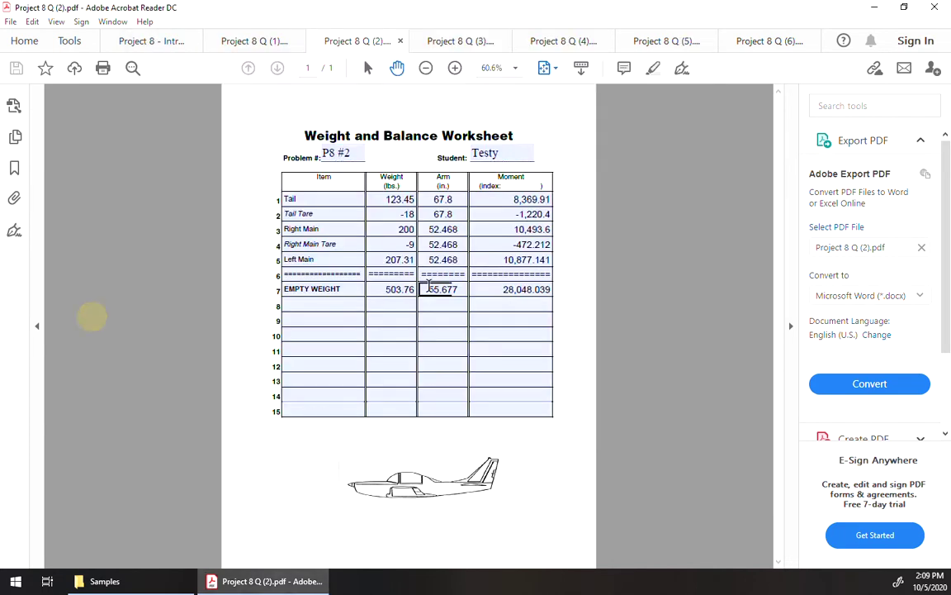
Step: Print the Project 8 Q (3) worksheet to PDF reDirect v2 and return to the worksheet
left_click(453, 43)
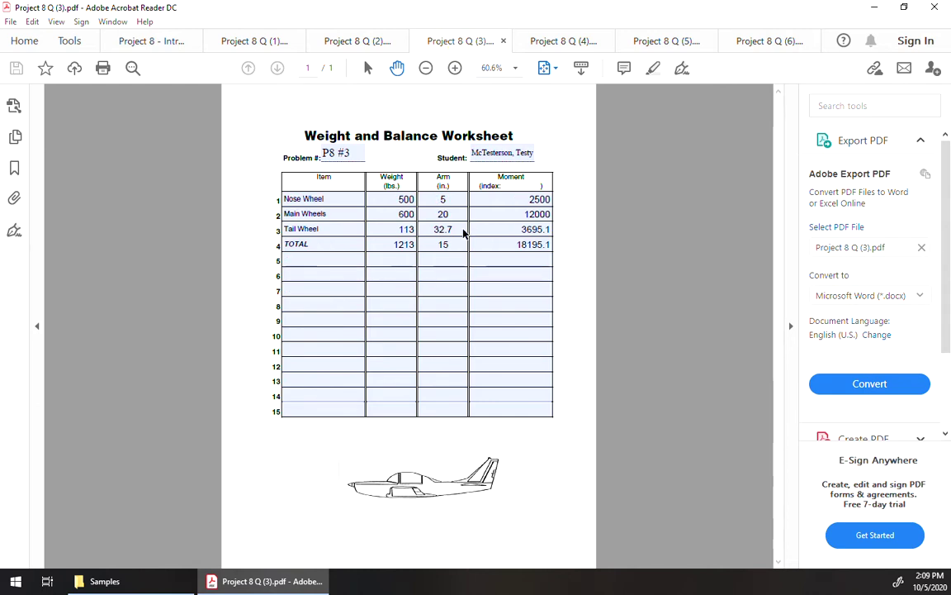
key("ctrl+p")
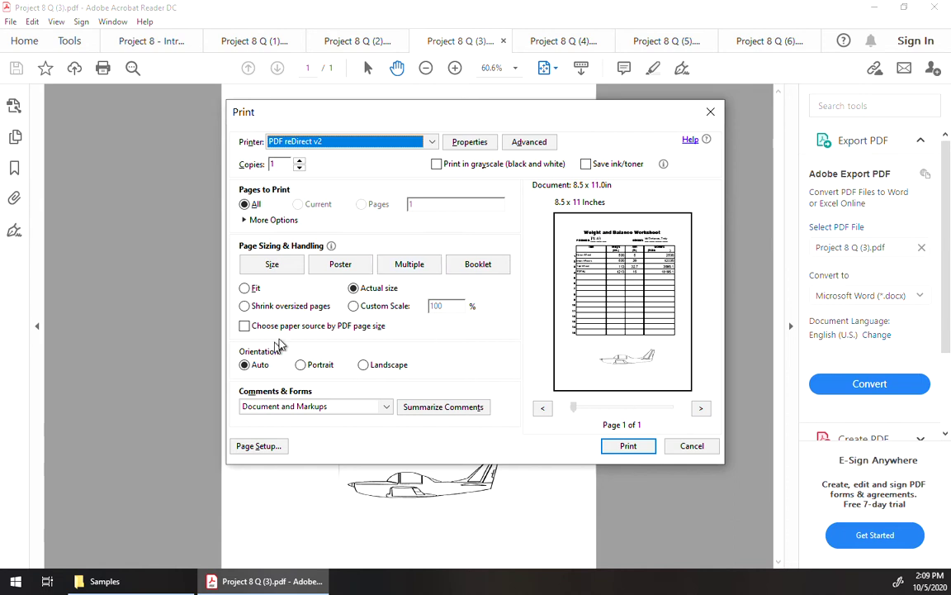
left_click(627, 445)
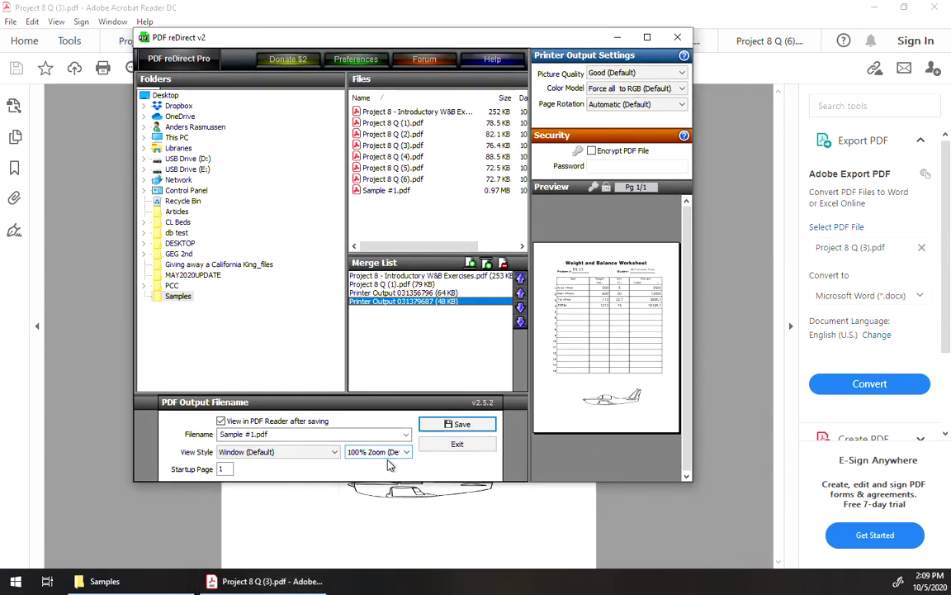
key("Escape")
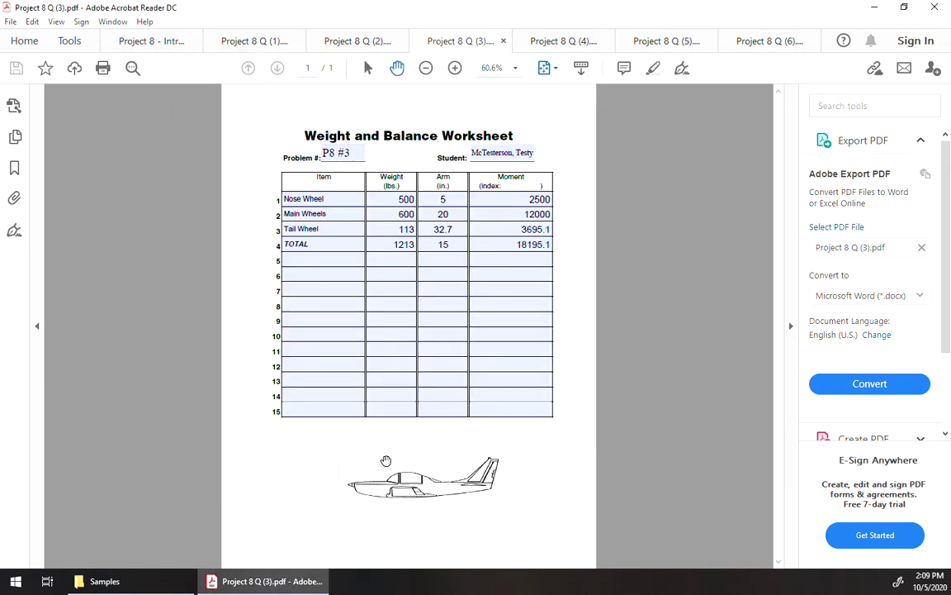
Step: Print the Project 8 Q (4) worksheet at actual size to PDF reDirect v2
key("ctrl+Tab")
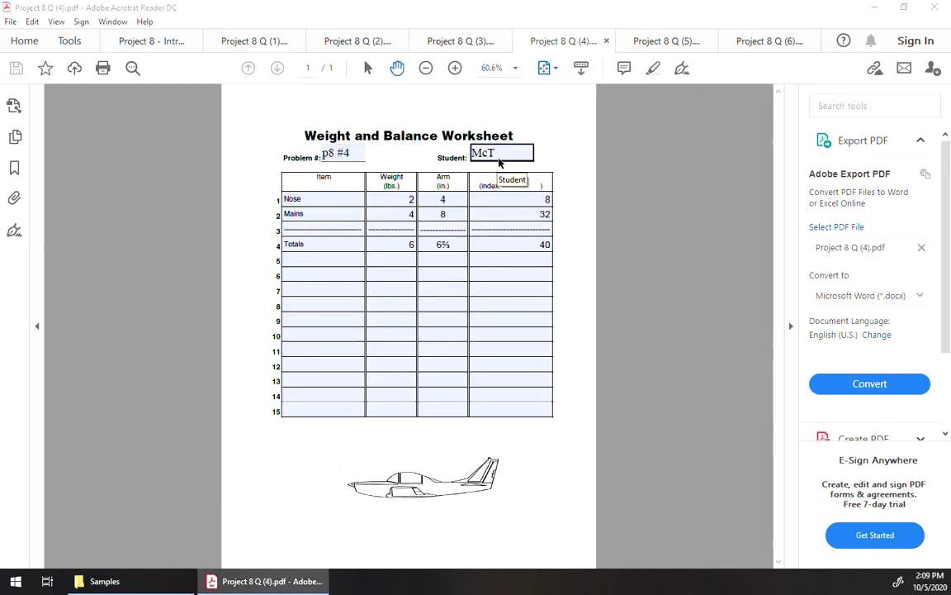
key("ctrl+p")
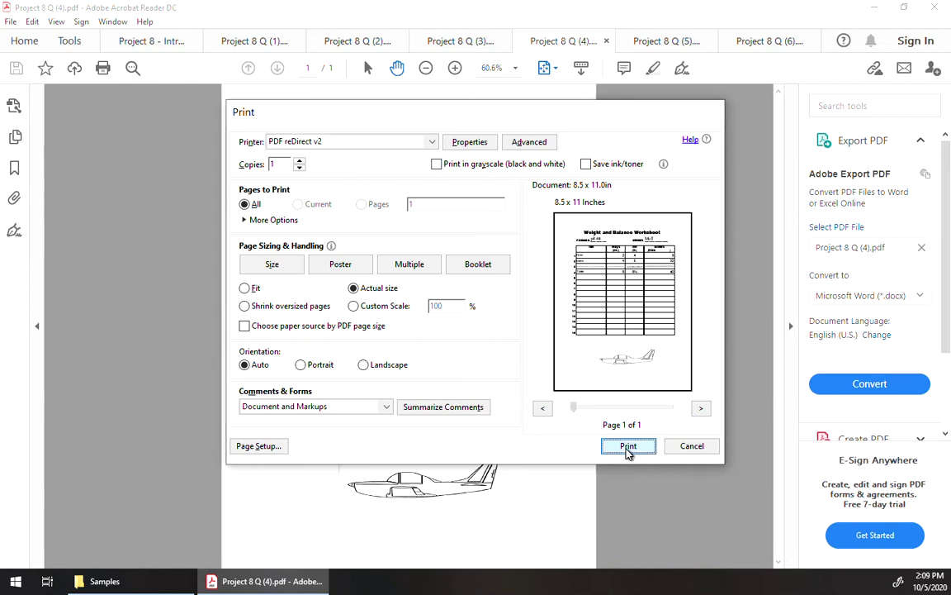
left_click(628, 446)
key("Escape")
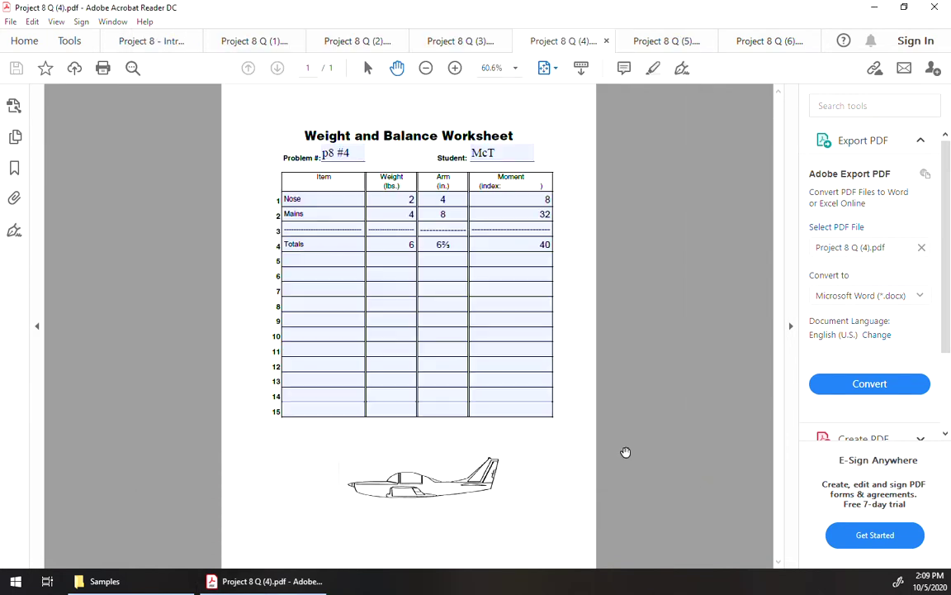
Step: Print the Project 8 Q (5) and Project 8 Q (6) worksheets at actual size to the PDF reDirect v2 printer
left_click(653, 46)
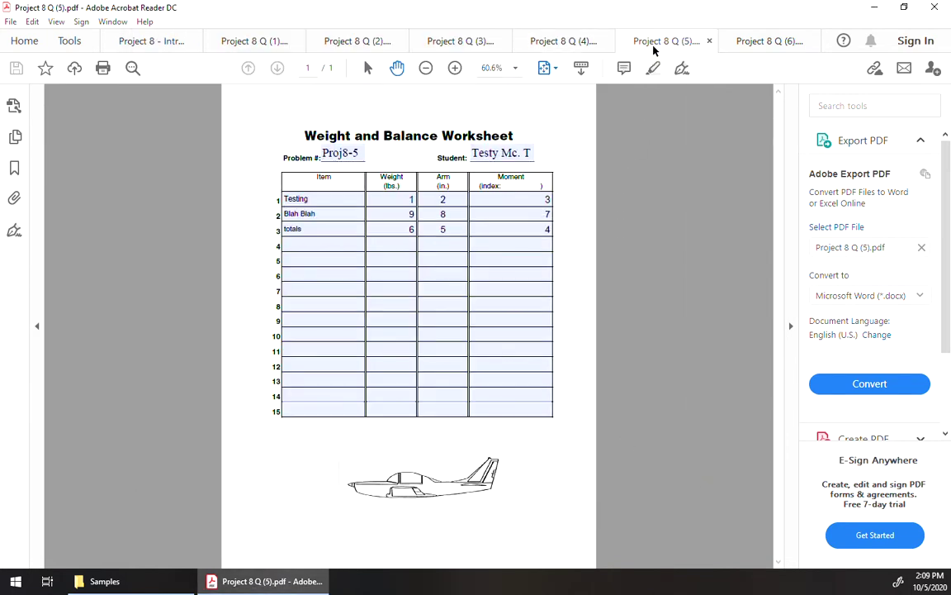
key("ctrl+p")
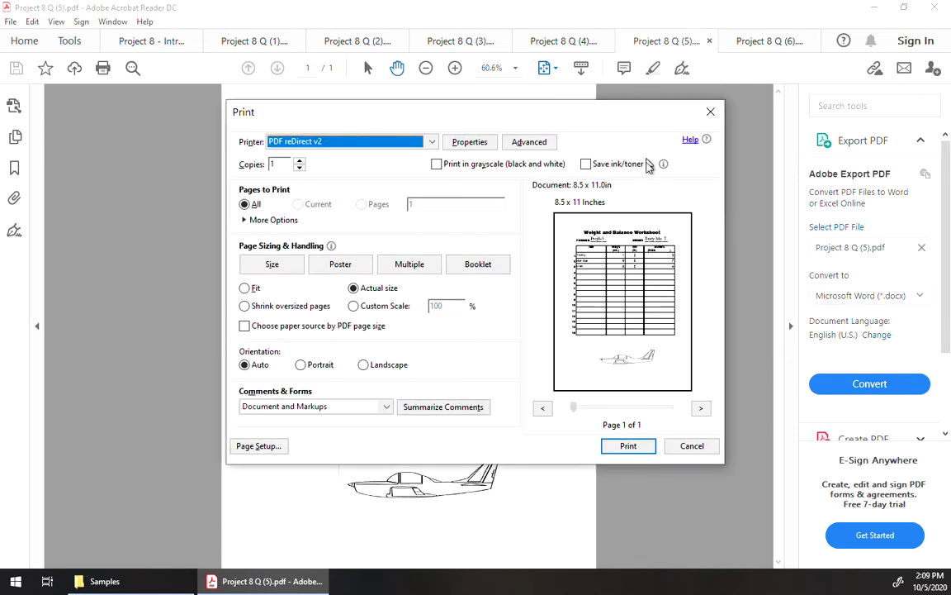
left_click(622, 446)
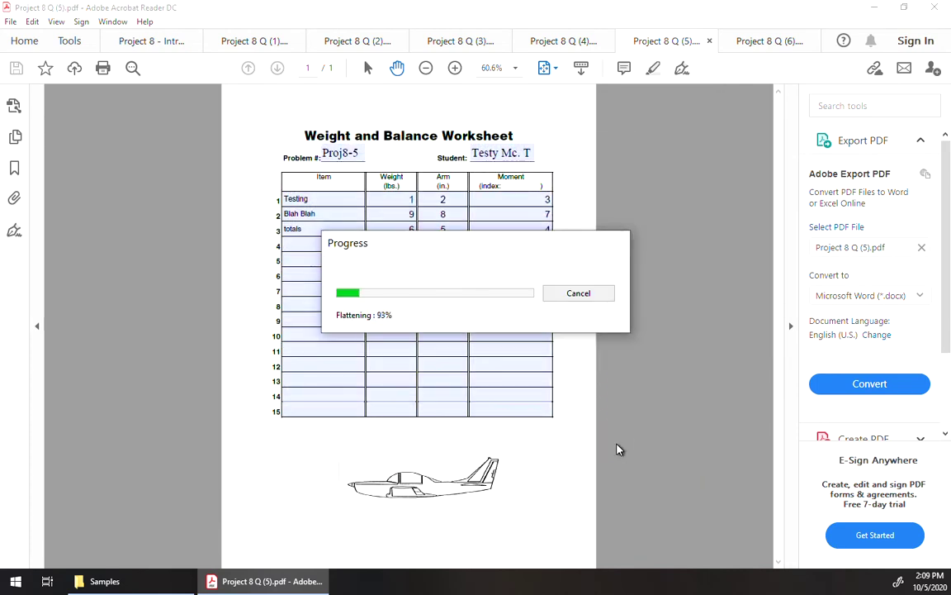
key("Return")
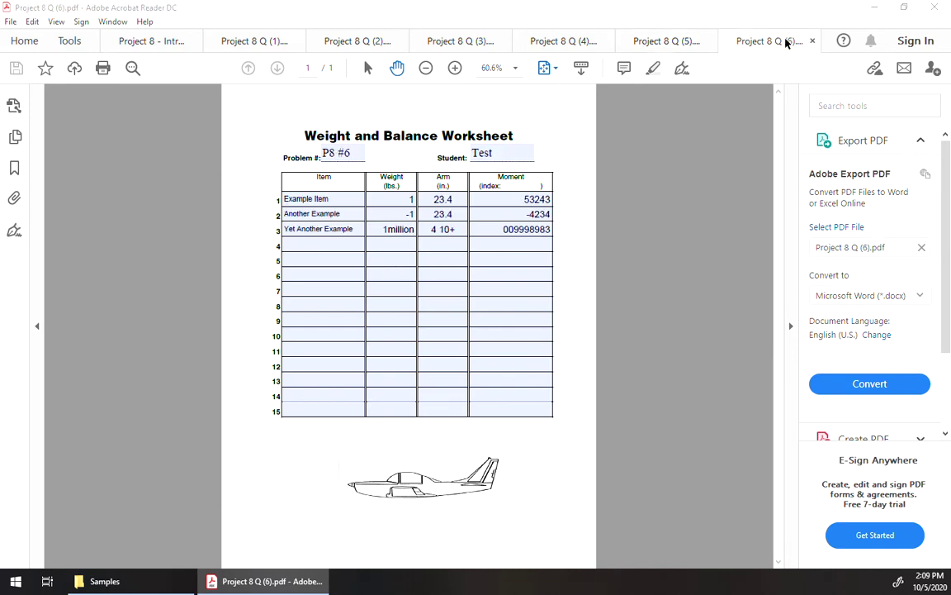
key("ctrl+p")
left_click(628, 445)
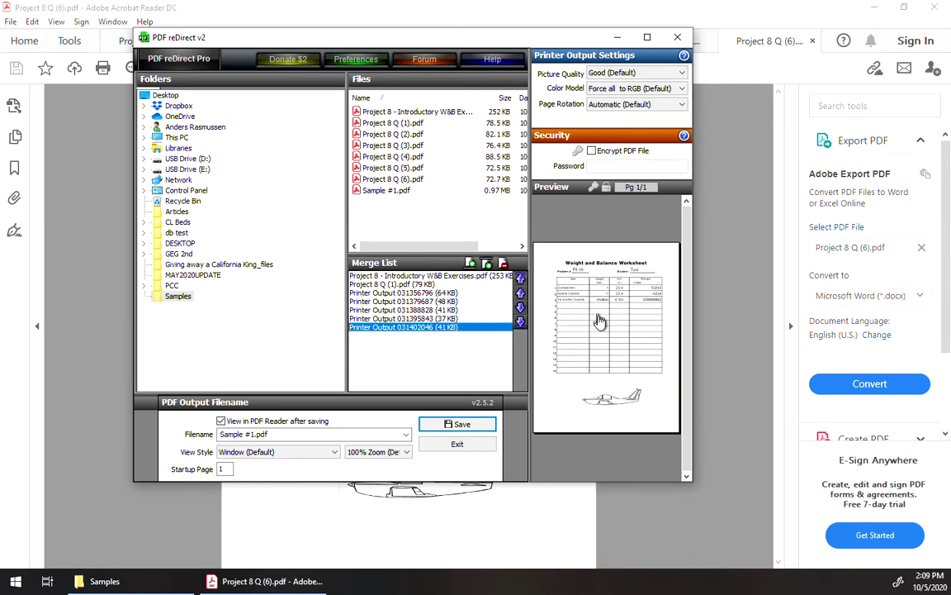
Step: Preview the merge list entries one by one to check that the instruction sheet and worksheets are in order
left_click(434, 277)
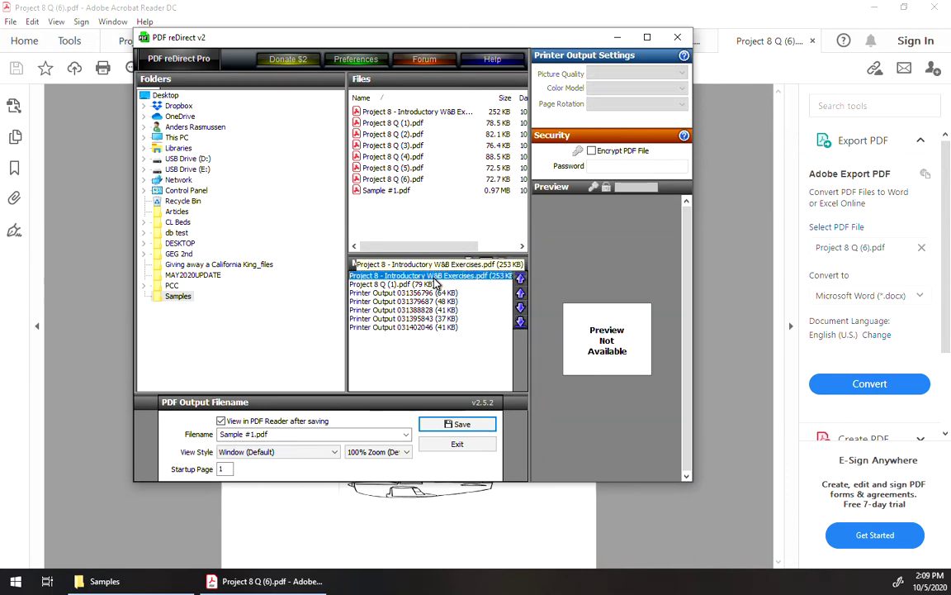
left_click(436, 284)
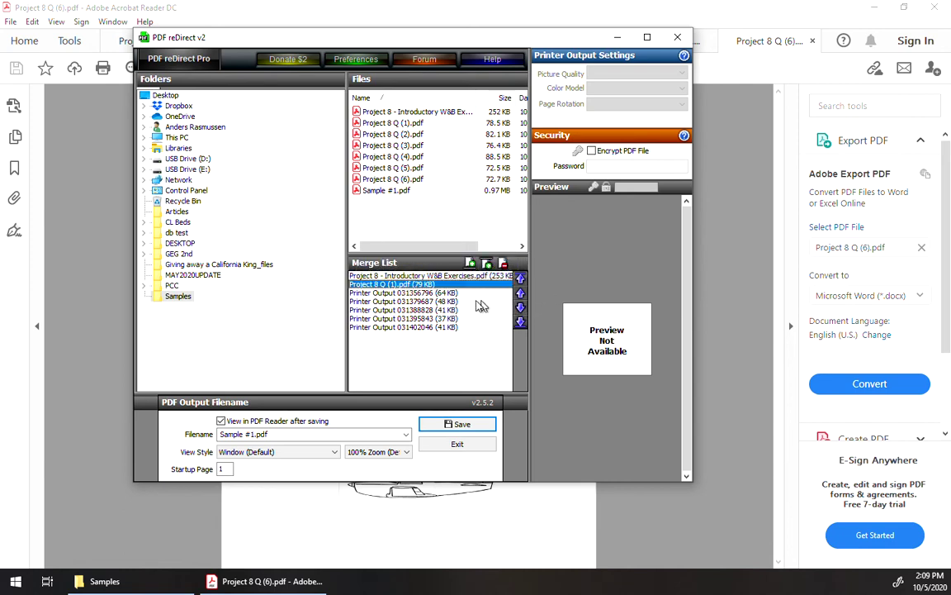
left_click(452, 294)
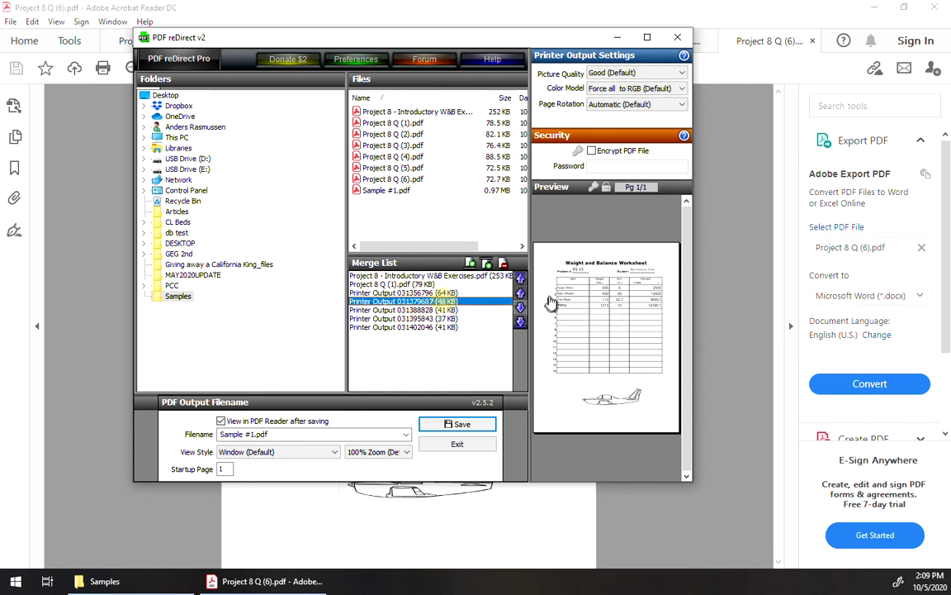
left_click(428, 310)
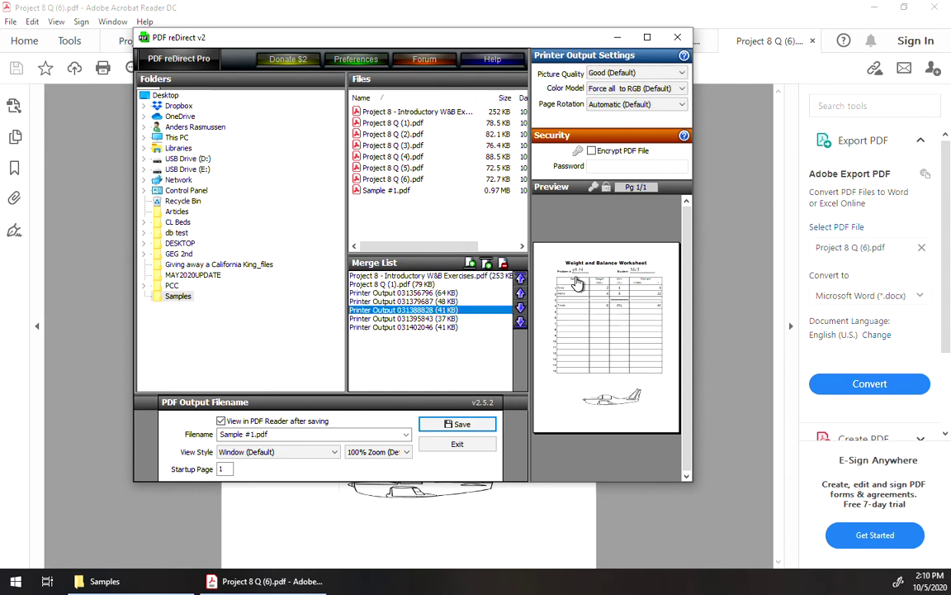
key("Down")
key("Down")
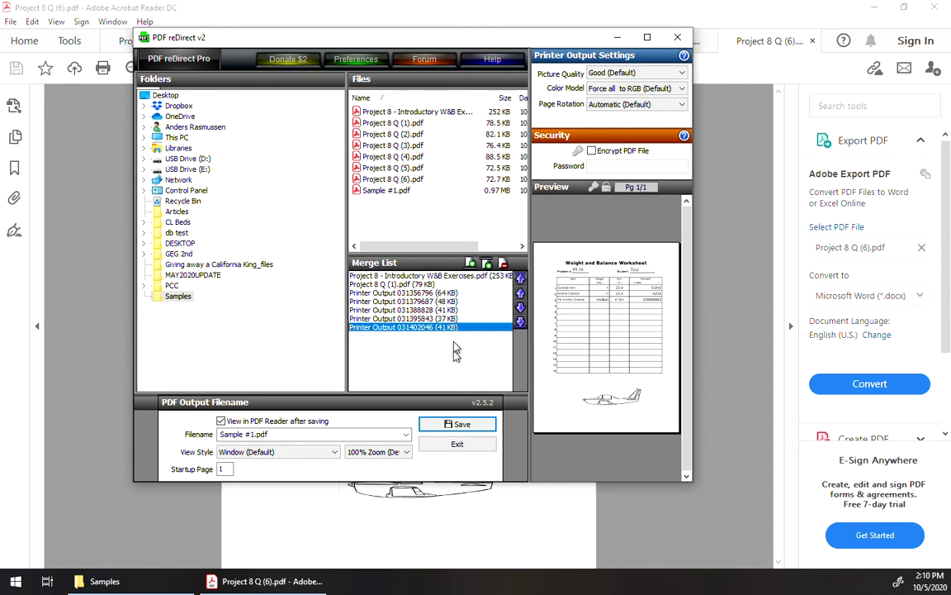
key("Up")
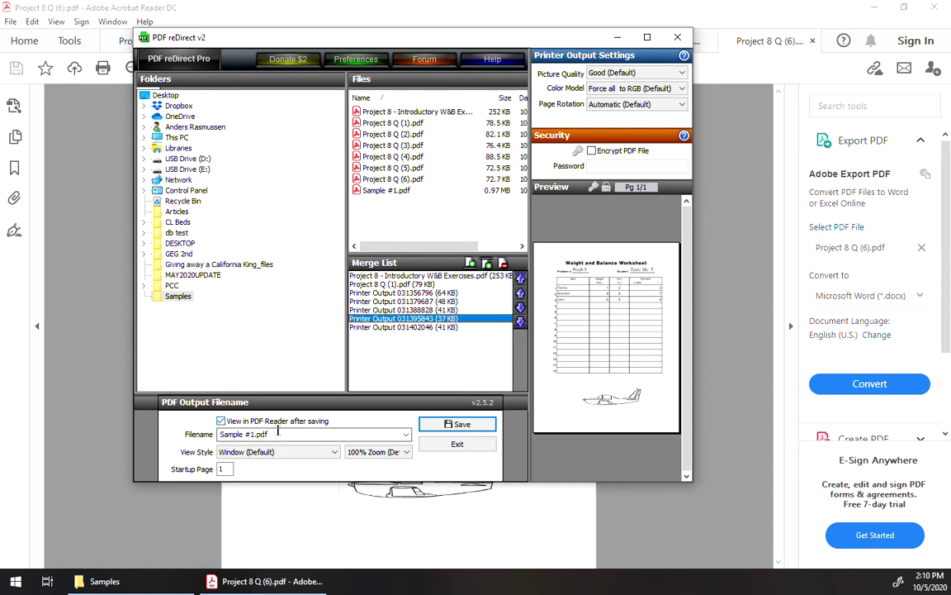
Step: Name the output file Sample #2.pdf and save the merged PDF
left_click(314, 433)
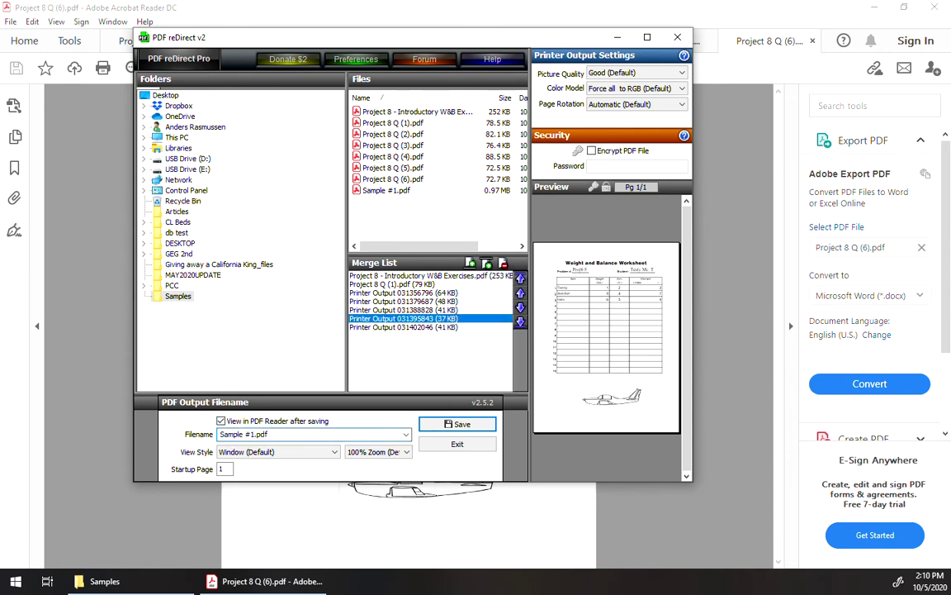
left_click_drag(254, 433, 250, 434)
key("Return")
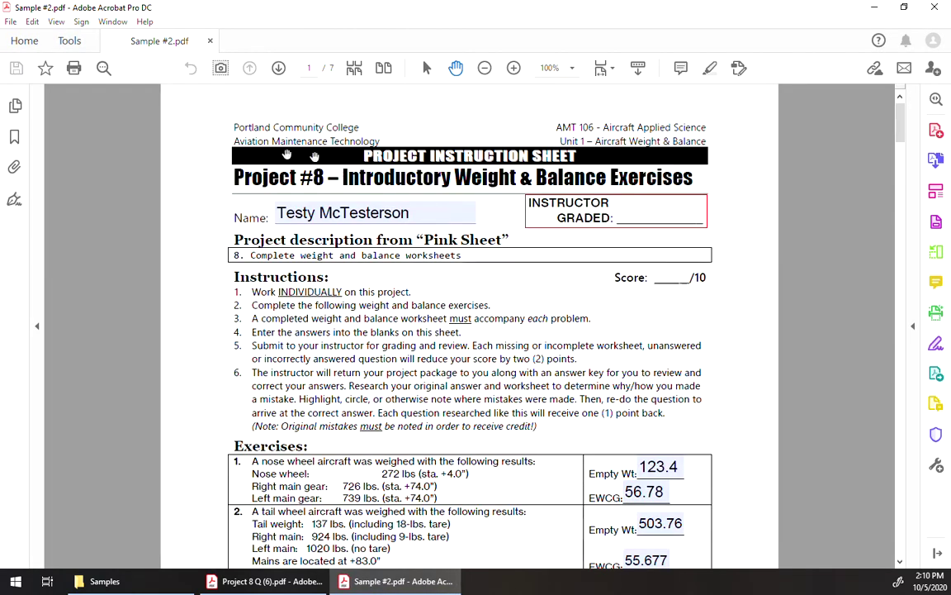
Step: Review the pages of the merged Sample #2.pdf for the filled-in worksheet entries and close the document
left_click_drag(902, 132, 877, 328)
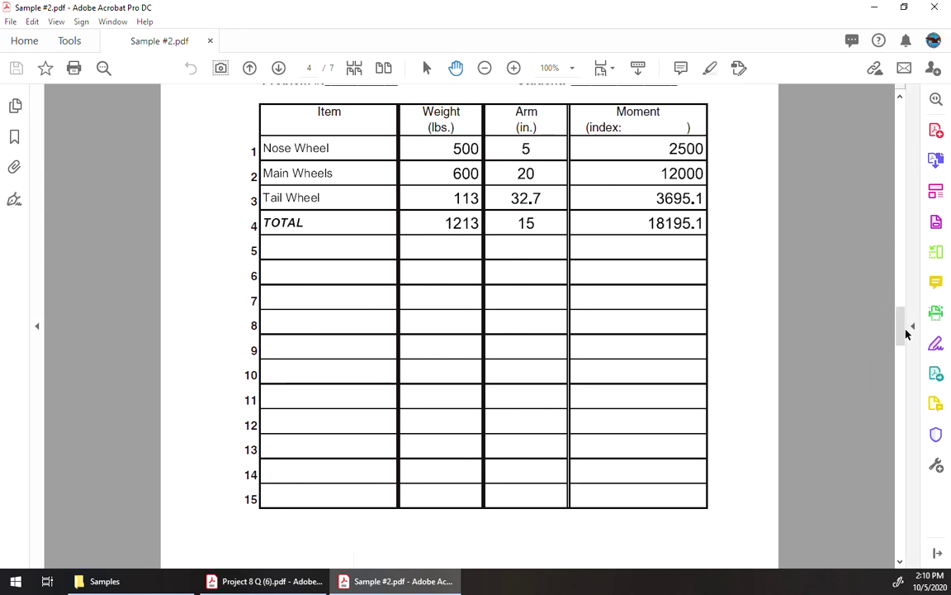
left_click_drag(906, 333, 871, 106)
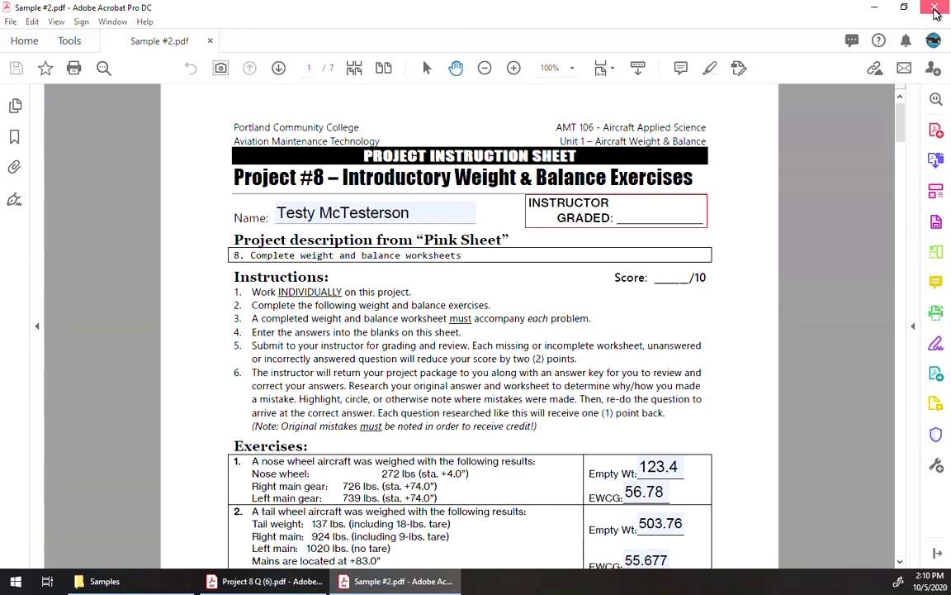
left_click(936, 9)
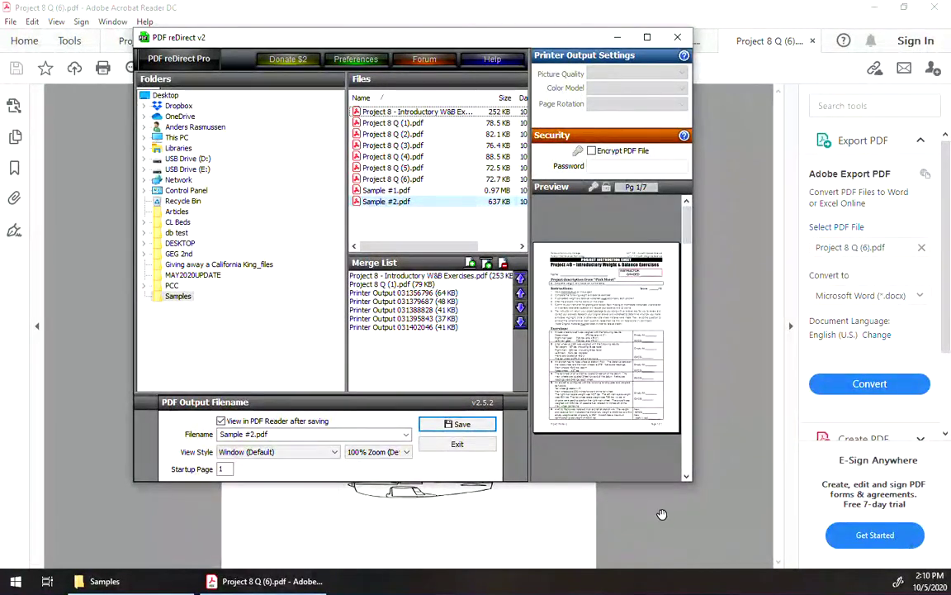